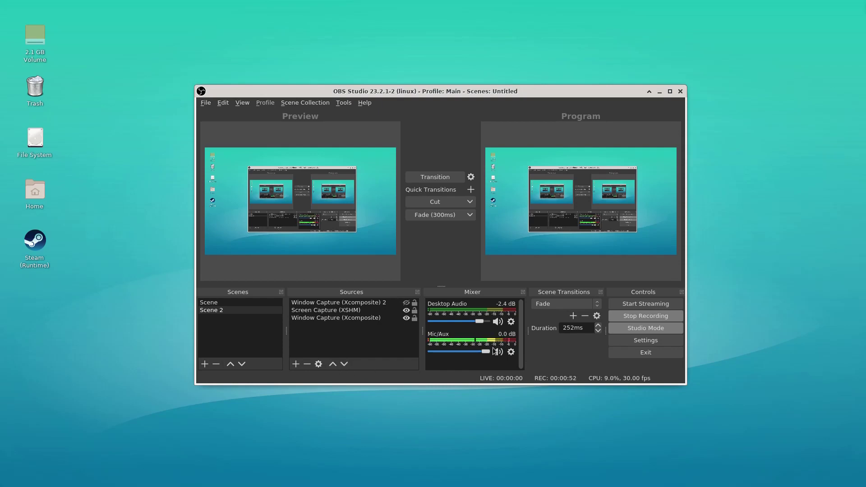
In Advanced Audio Properties, remove Mic/Aux from tracks 5, 6 and 2.
{"action": "left_click", "coordinate": [511, 353]}
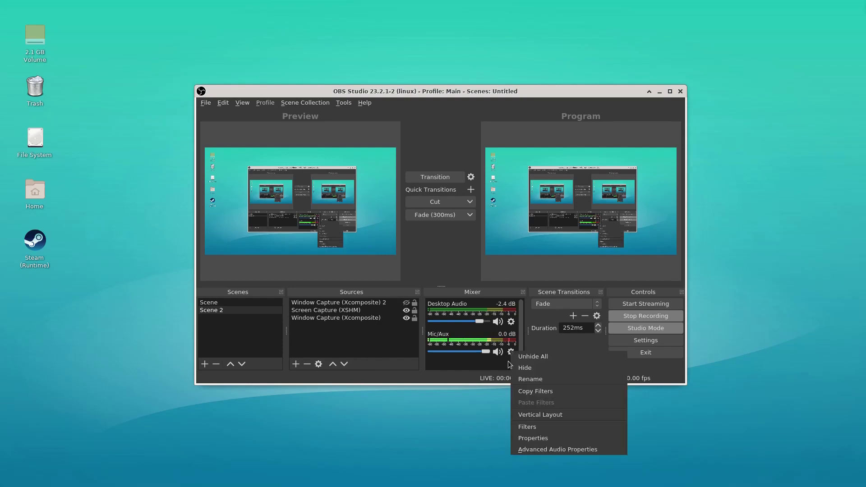
{"action": "left_click", "coordinate": [542, 454]}
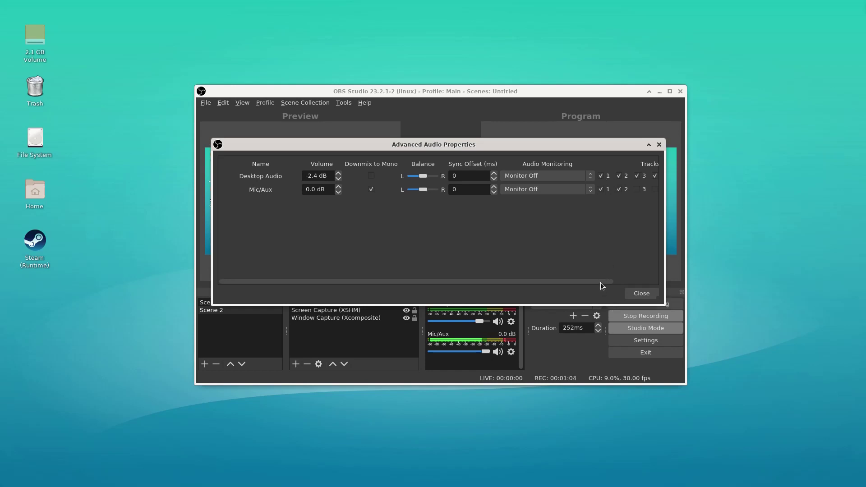
{"action": "left_click_drag", "start_coordinate": [600, 282], "coordinate": [651, 276]}
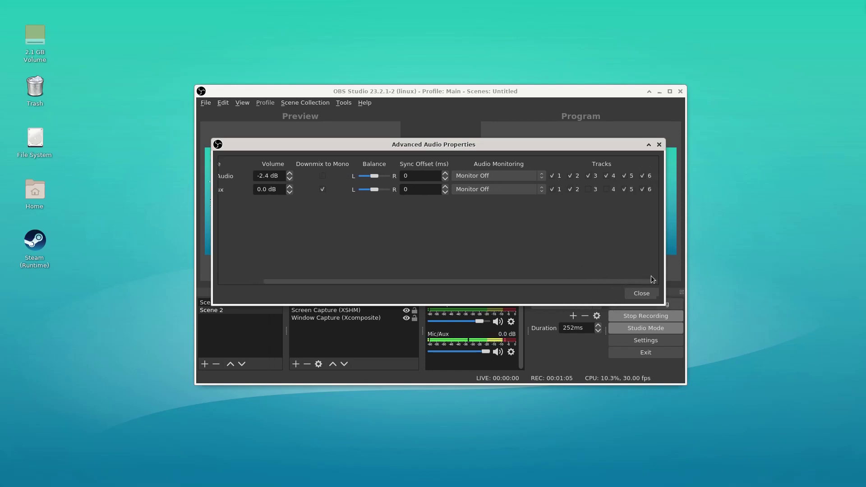
{"action": "left_click", "coordinate": [625, 190]}
{"action": "left_click", "coordinate": [642, 190]}
{"action": "left_click", "coordinate": [573, 190]}
Remove Desktop Audio from tracks 3, 4, 5 and 6, leaving tracks 1 and 2.
{"action": "left_click", "coordinate": [589, 176]}
{"action": "left_click", "coordinate": [606, 176]}
{"action": "left_click", "coordinate": [625, 176]}
{"action": "left_click", "coordinate": [643, 176]}
Add Mic/Aux to track 3, then close Advanced Audio Properties.
{"action": "left_click_drag", "start_coordinate": [521, 282], "coordinate": [541, 286]}
{"action": "left_click", "coordinate": [586, 191]}
{"action": "left_click_drag", "start_coordinate": [573, 282], "coordinate": [496, 291]}
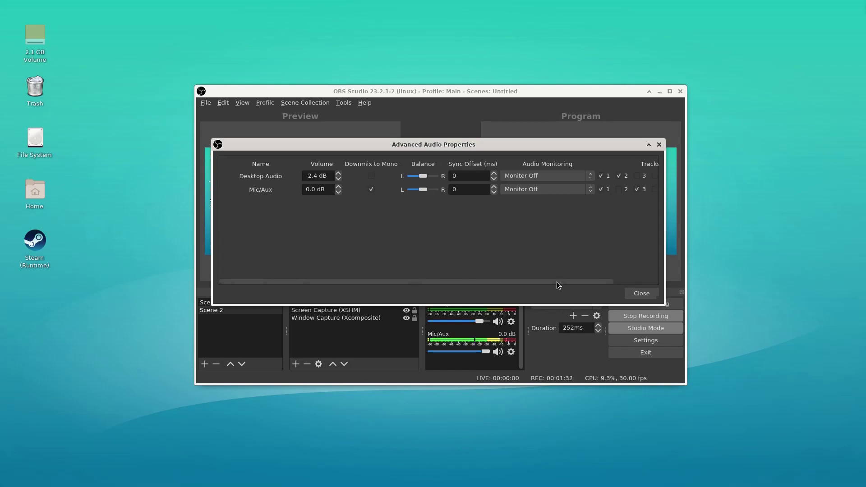
{"action": "left_click_drag", "start_coordinate": [557, 282], "coordinate": [597, 273]}
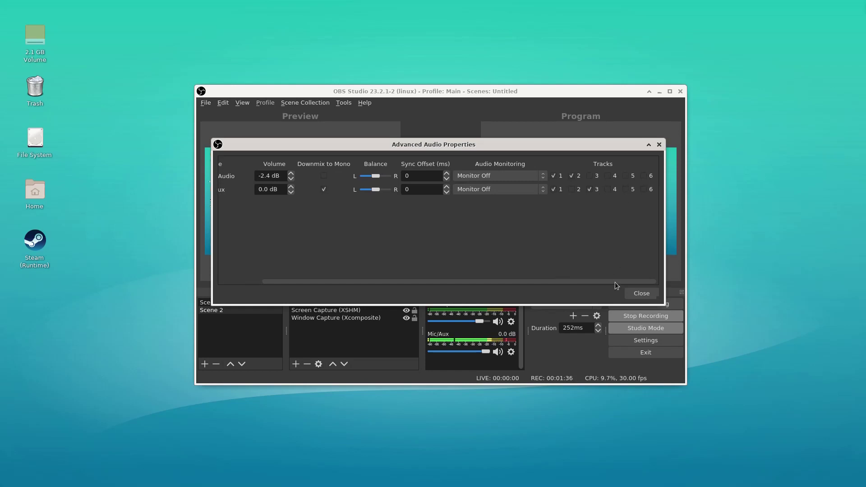
{"action": "left_click", "coordinate": [639, 294]}
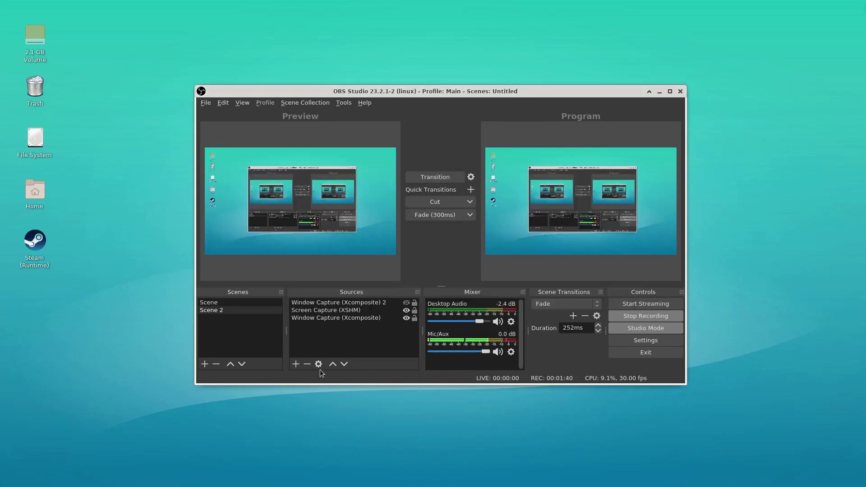
Add an Audio Input Capture source named 'Just Mic' using the microphone device.
{"action": "left_click", "coordinate": [296, 365]}
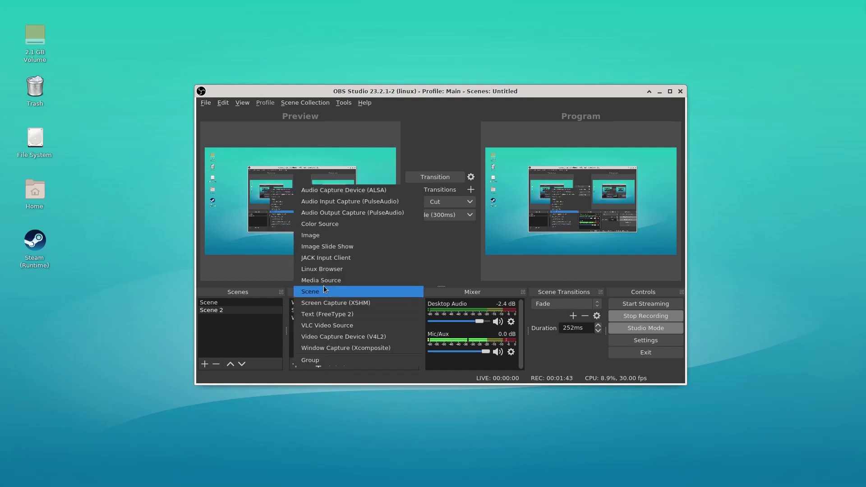
{"action": "left_click", "coordinate": [351, 204]}
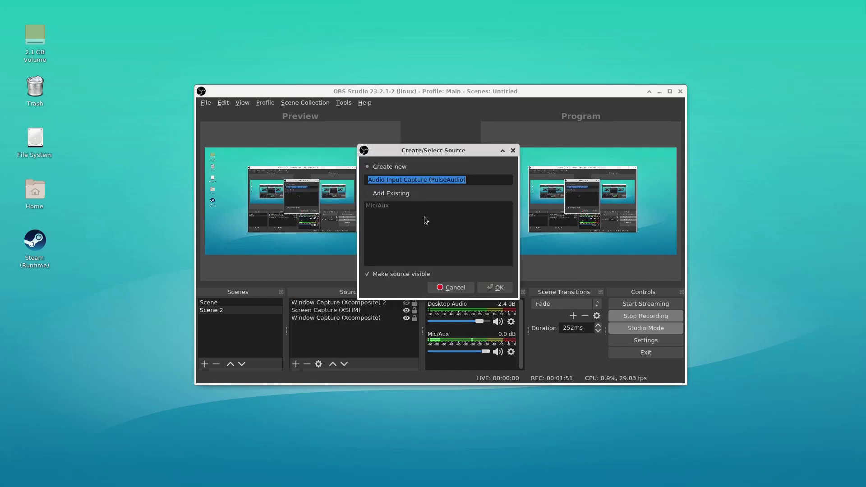
{"action": "type", "text": "Just Mic"}
{"action": "left_click", "coordinate": [494, 288]}
{"action": "left_click", "coordinate": [310, 79]}
{"action": "left_click", "coordinate": [316, 102]}
{"action": "left_click", "coordinate": [586, 380]}
Select Scene 2 and bring up the Just Mic audio options.
{"action": "left_click", "coordinate": [412, 178]}
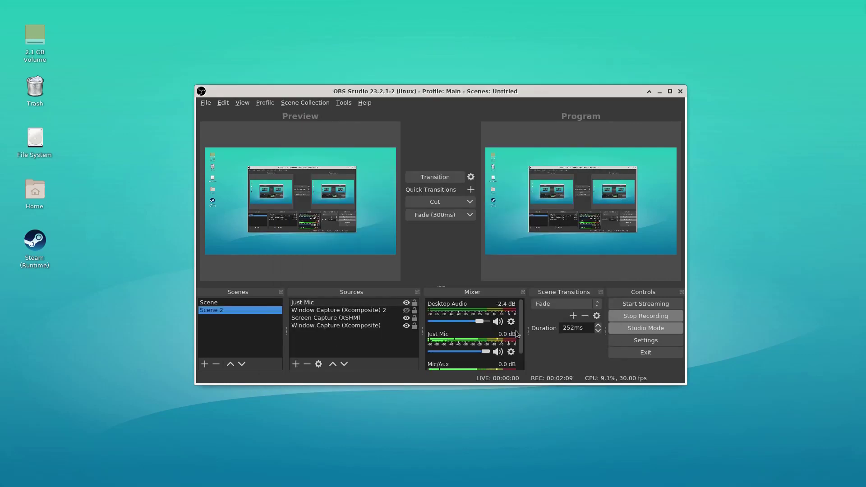
{"action": "scroll", "coordinate": [521, 334], "scroll_direction": "down", "scroll_amount": 1}
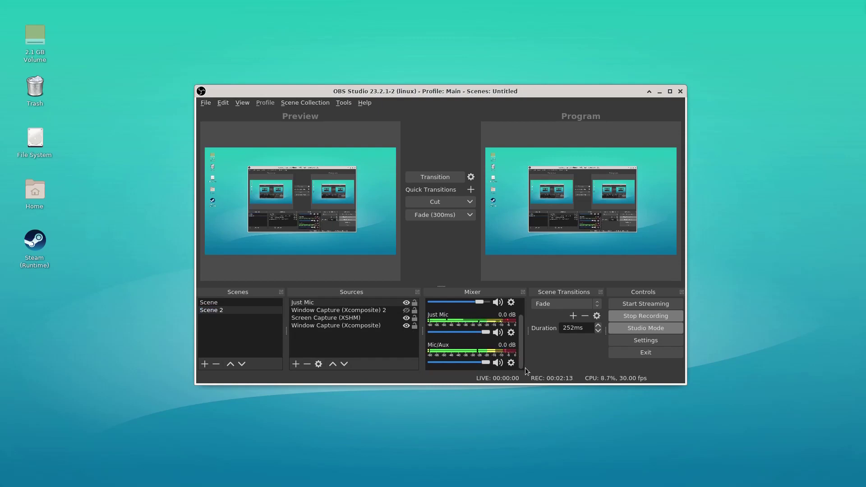
{"action": "left_click", "coordinate": [512, 334]}
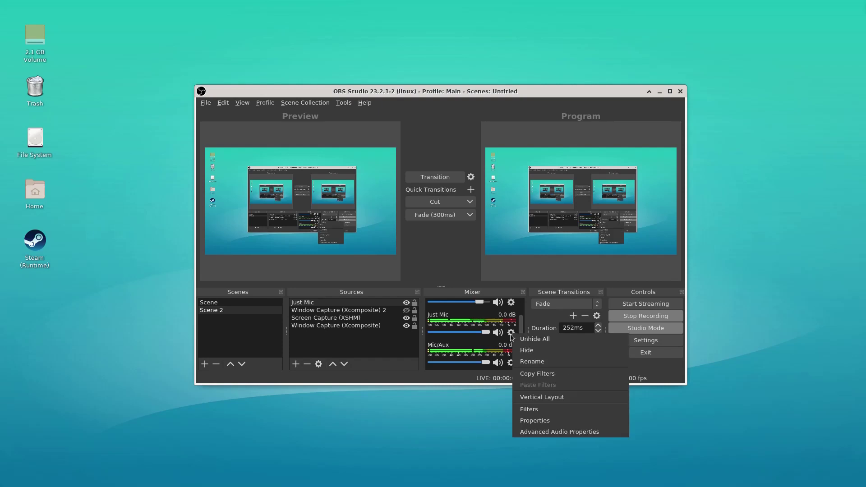
Pan Just Mic fully left and route it only to track 4.
{"action": "left_click", "coordinate": [557, 433]}
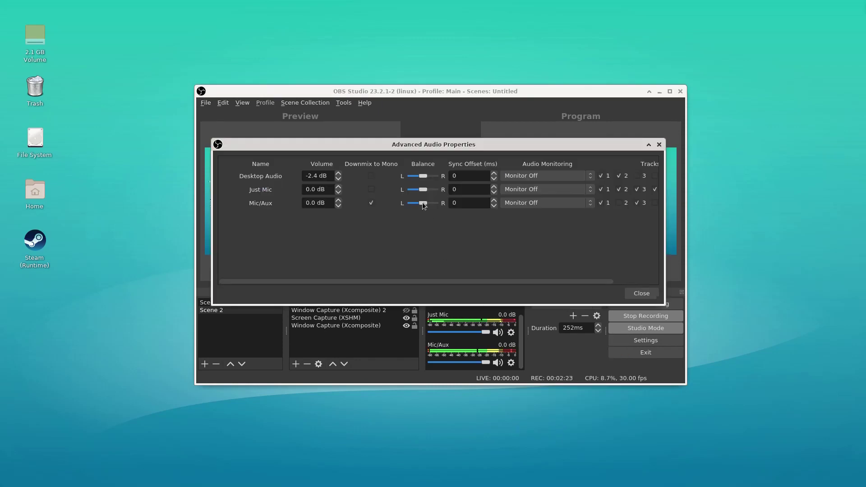
{"action": "left_click_drag", "start_coordinate": [423, 203], "coordinate": [445, 204]}
{"action": "left_click_drag", "start_coordinate": [551, 281], "coordinate": [627, 283]}
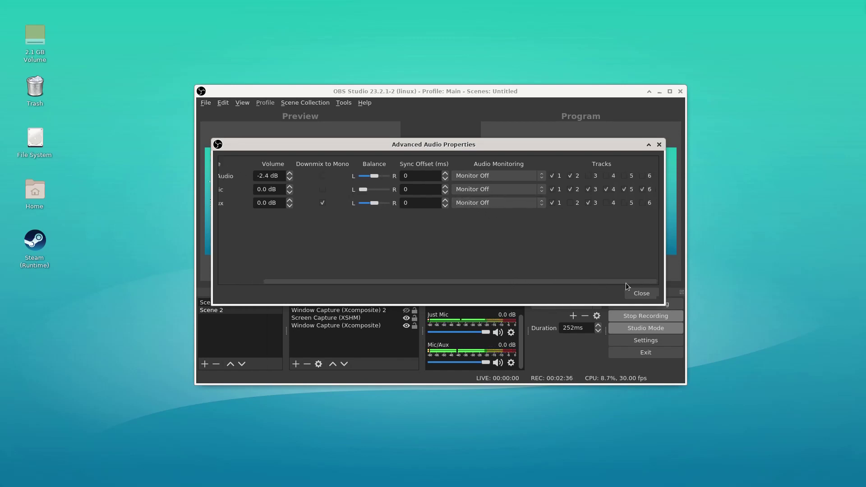
{"action": "left_click", "coordinate": [574, 191]}
{"action": "left_click", "coordinate": [591, 191]}
{"action": "left_click", "coordinate": [560, 191]}
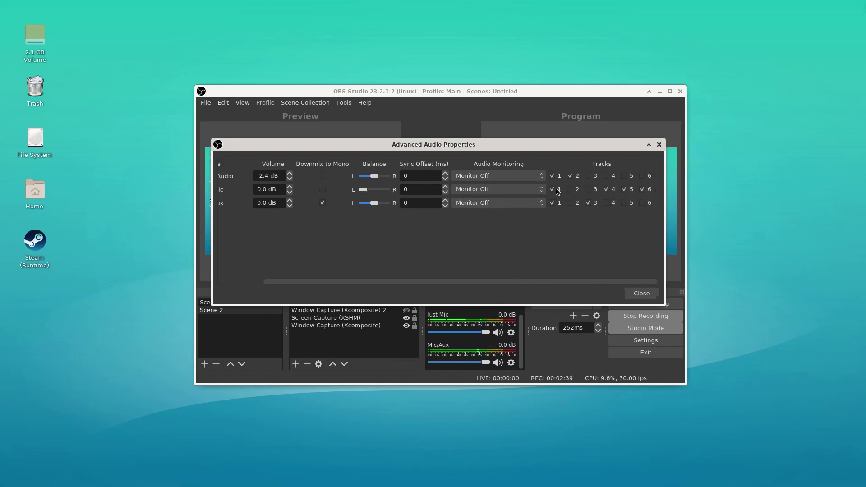
{"action": "left_click", "coordinate": [606, 191]}
{"action": "left_click", "coordinate": [625, 191]}
{"action": "left_click", "coordinate": [641, 189]}
{"action": "left_click", "coordinate": [609, 190]}
{"action": "left_click", "coordinate": [641, 294]}
Add another Audio Input Capture source named 'Just Guitar' using the guitar's input device.
{"action": "left_click", "coordinate": [296, 364]}
{"action": "left_click", "coordinate": [325, 202]}
{"action": "type", "text": "Just Guitar"}
{"action": "key", "text": "Return"}
{"action": "left_click", "coordinate": [449, 78]}
{"action": "left_click", "coordinate": [449, 102]}
{"action": "left_click", "coordinate": [596, 380]}
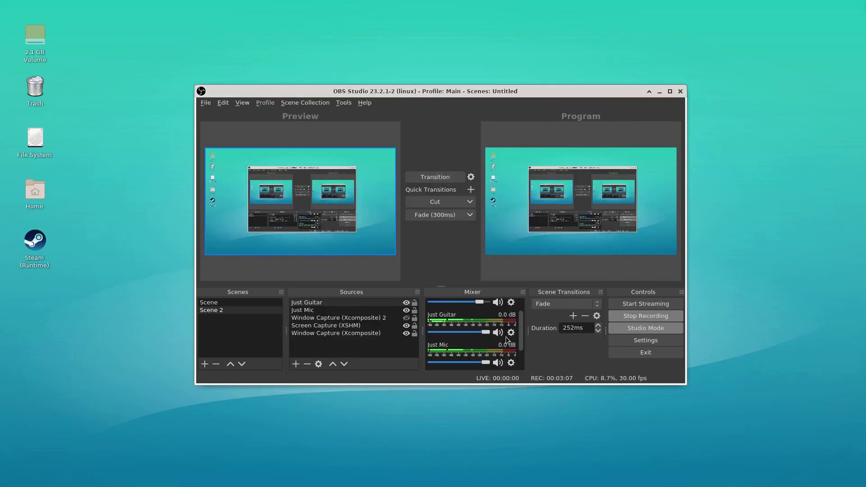
Pan Just Guitar fully right, record it only on track 5, and close Advanced Audio Properties.
{"action": "left_click", "coordinate": [511, 333]}
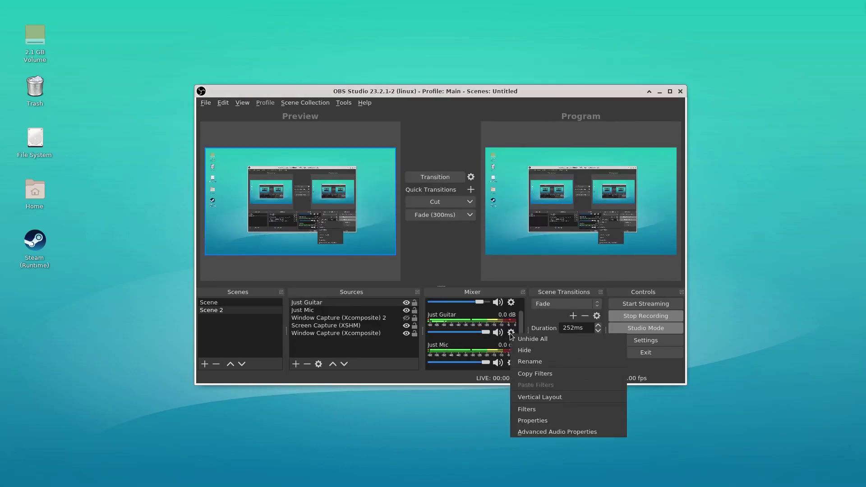
{"action": "left_click", "coordinate": [532, 431]}
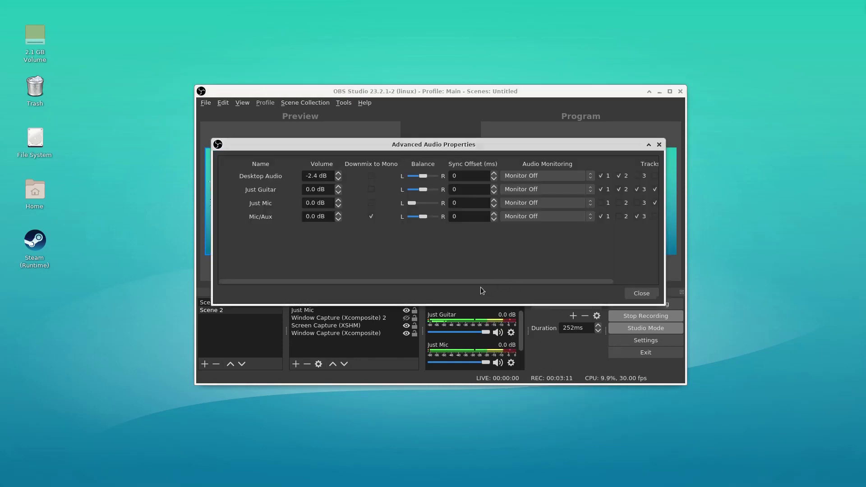
{"action": "left_click_drag", "start_coordinate": [603, 282], "coordinate": [650, 283]}
{"action": "left_click", "coordinate": [556, 189]}
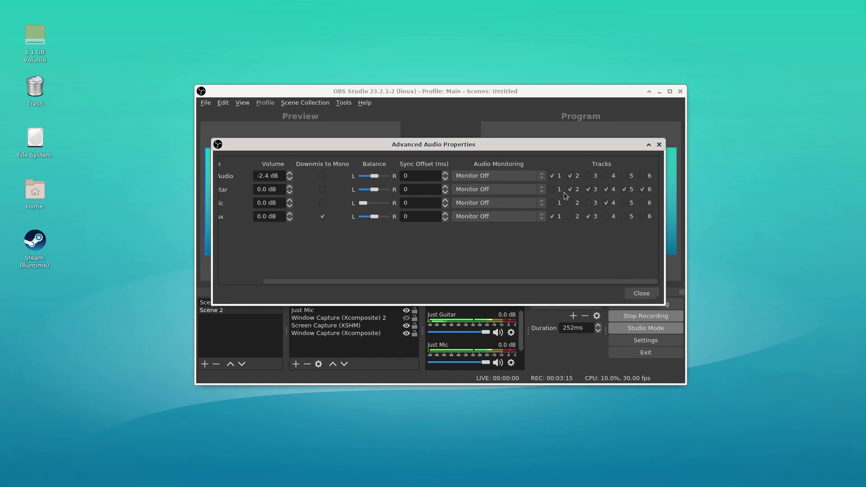
{"action": "left_click", "coordinate": [571, 190]}
{"action": "left_click", "coordinate": [589, 190]}
{"action": "left_click", "coordinate": [607, 190]}
{"action": "left_click", "coordinate": [643, 189]}
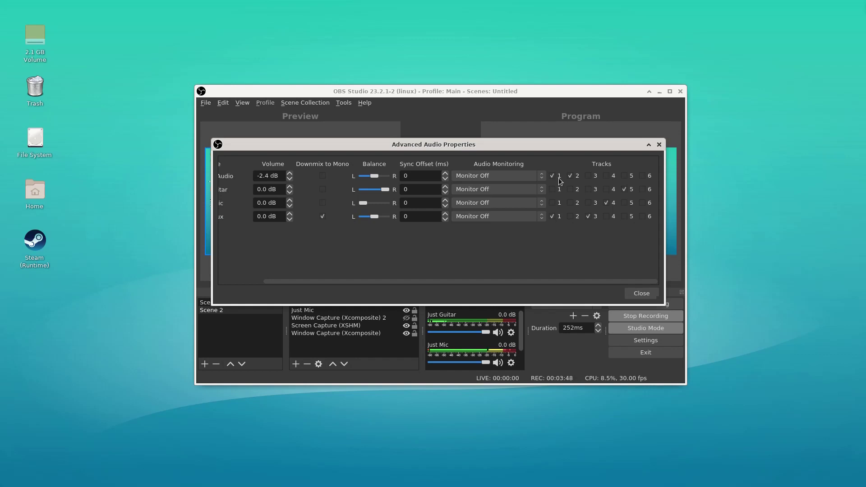
{"action": "left_click_drag", "start_coordinate": [567, 283], "coordinate": [533, 286]}
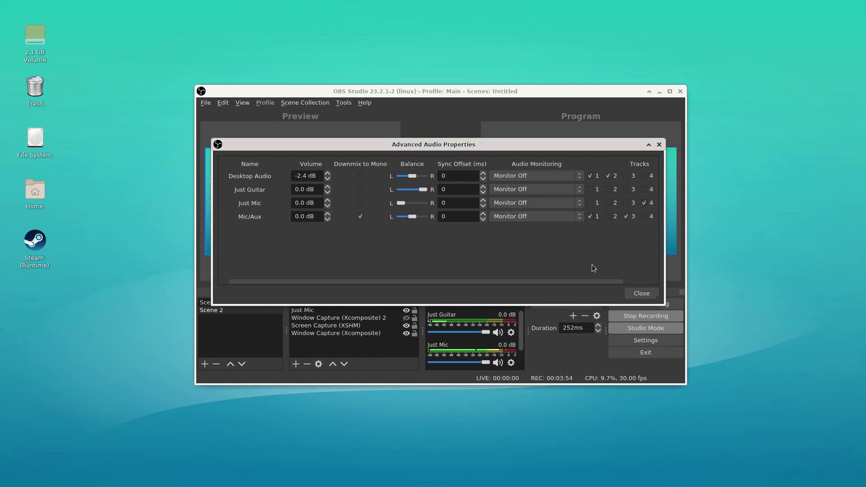
{"action": "left_click_drag", "start_coordinate": [592, 280], "coordinate": [631, 287]}
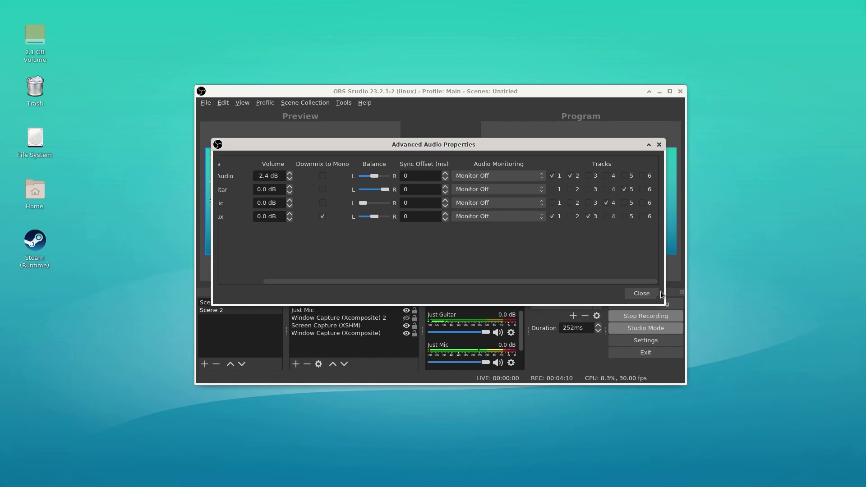
{"action": "left_click", "coordinate": [644, 293]}
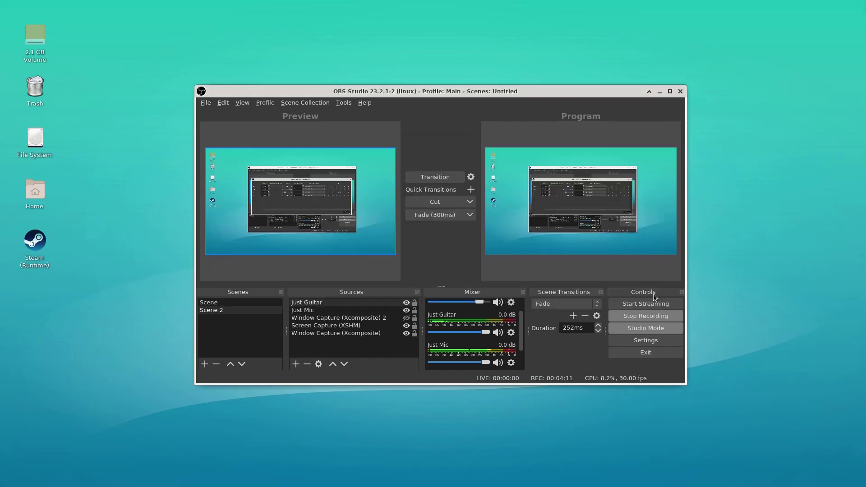
In OBS Settings > Output, show the recording options with audio tracks 1–5 enabled.
{"action": "left_click", "coordinate": [634, 343]}
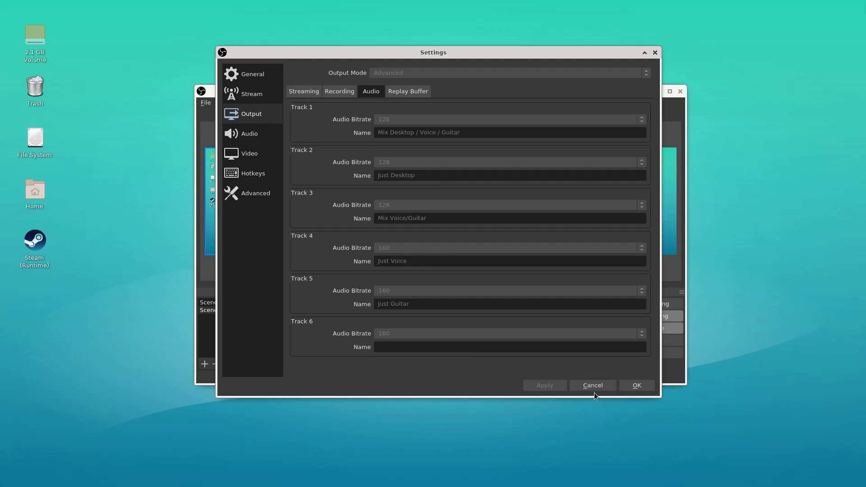
{"action": "left_click", "coordinate": [303, 92]}
{"action": "left_click", "coordinate": [342, 90]}
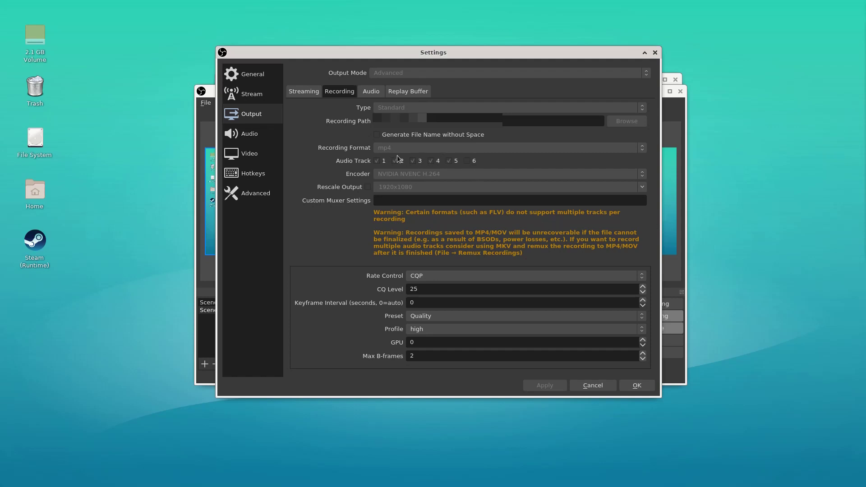
Accept the OBS settings and move the OBS window out of the way.
{"action": "left_click", "coordinate": [636, 386]}
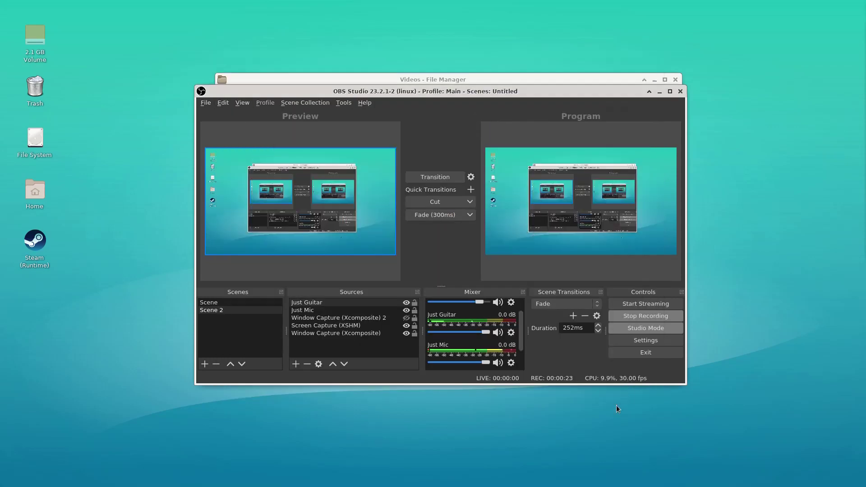
{"action": "left_click_drag", "start_coordinate": [527, 90], "coordinate": [538, 76]}
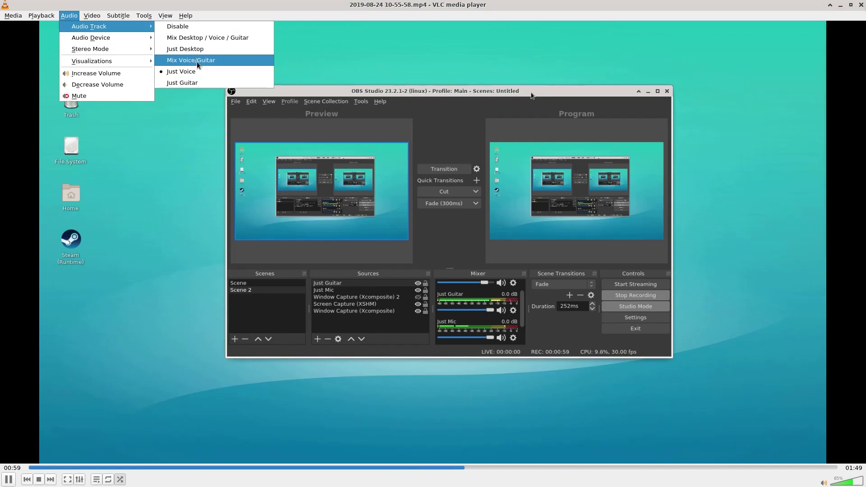
Switch VLC's audio track to Just Guitar, then Mix Voice/Guitar, then Just Voice.
{"action": "left_click", "coordinate": [188, 83]}
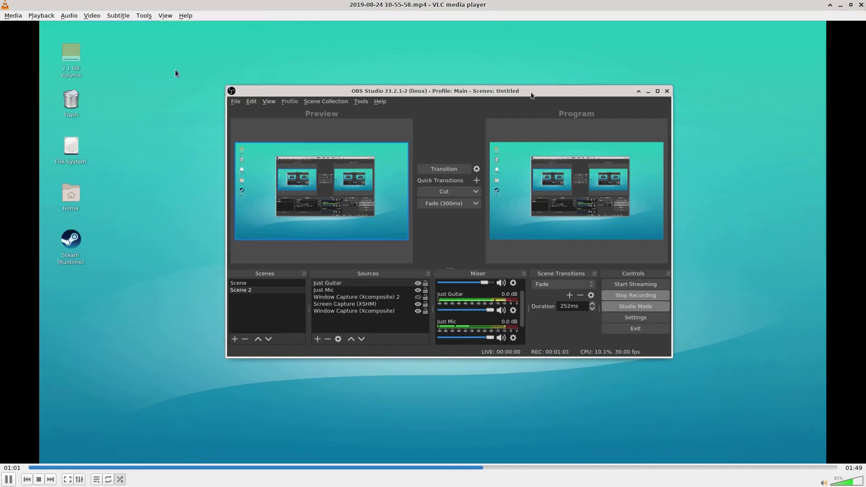
{"action": "left_click", "coordinate": [74, 13]}
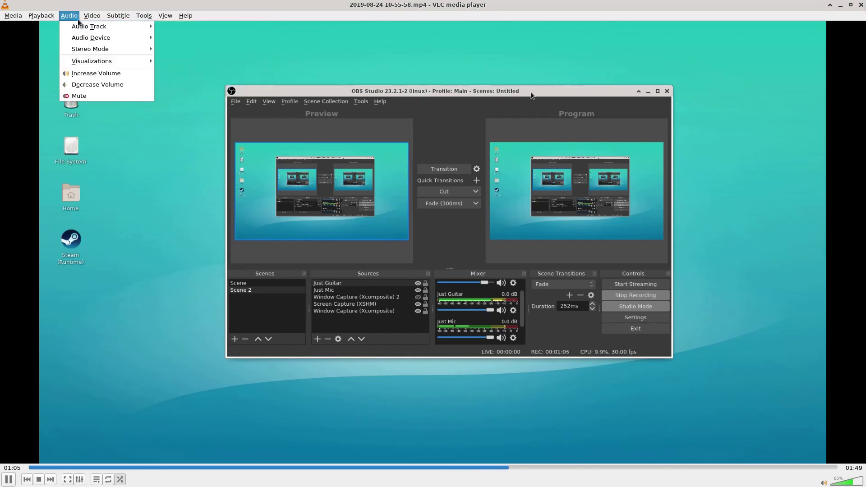
{"action": "mouse_move", "coordinate": [81, 27]}
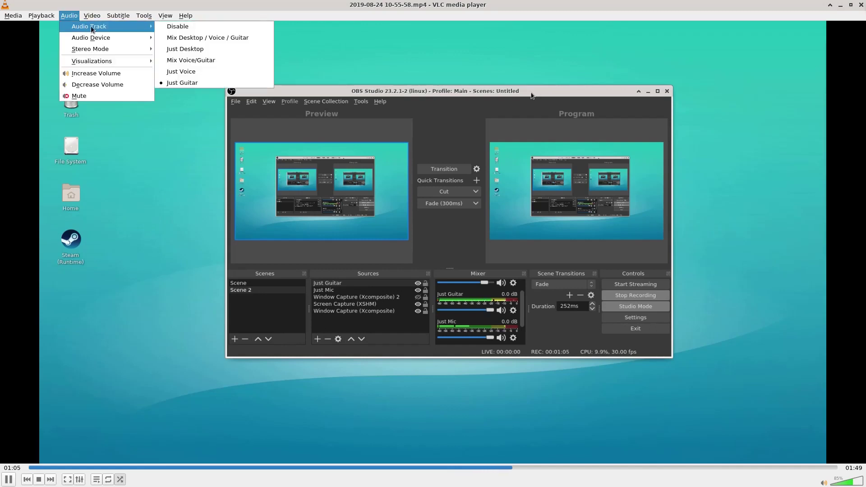
{"action": "left_click", "coordinate": [204, 58]}
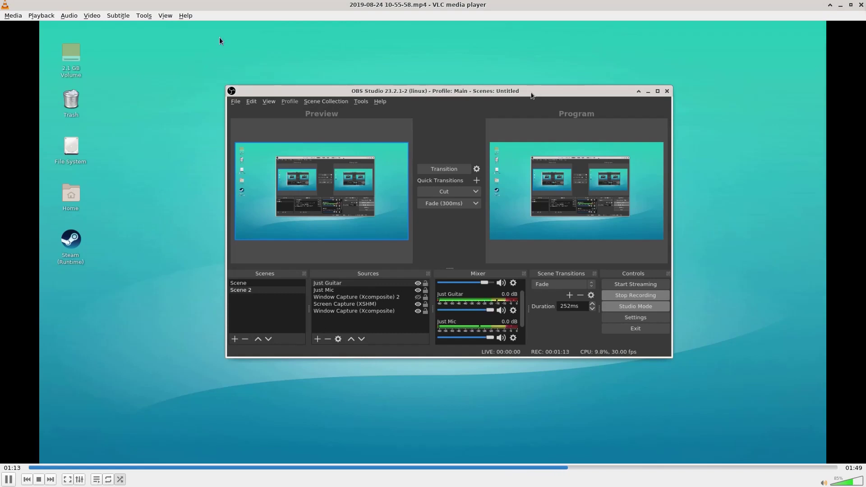
{"action": "left_click", "coordinate": [69, 15]}
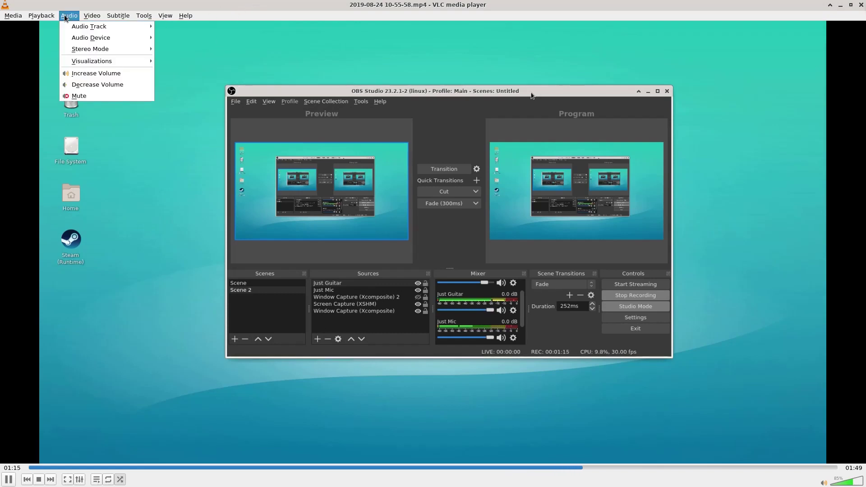
{"action": "mouse_move", "coordinate": [69, 31]}
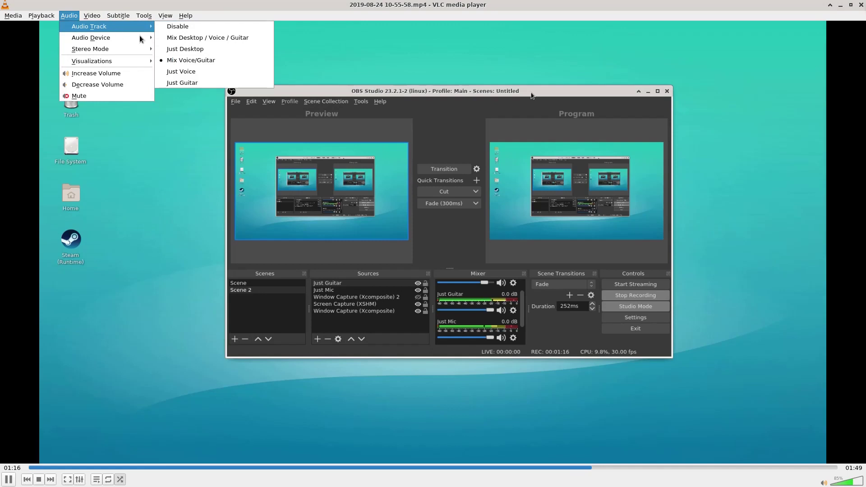
{"action": "left_click", "coordinate": [185, 70]}
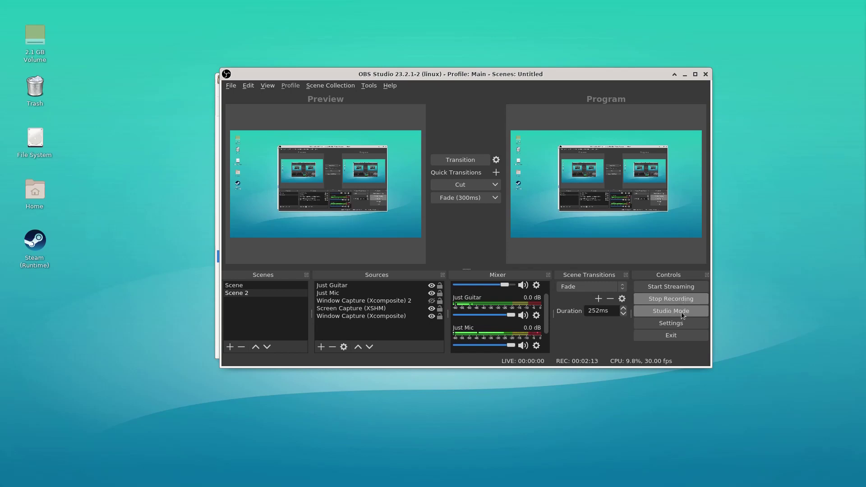
{"action": "left_click", "coordinate": [671, 323]}
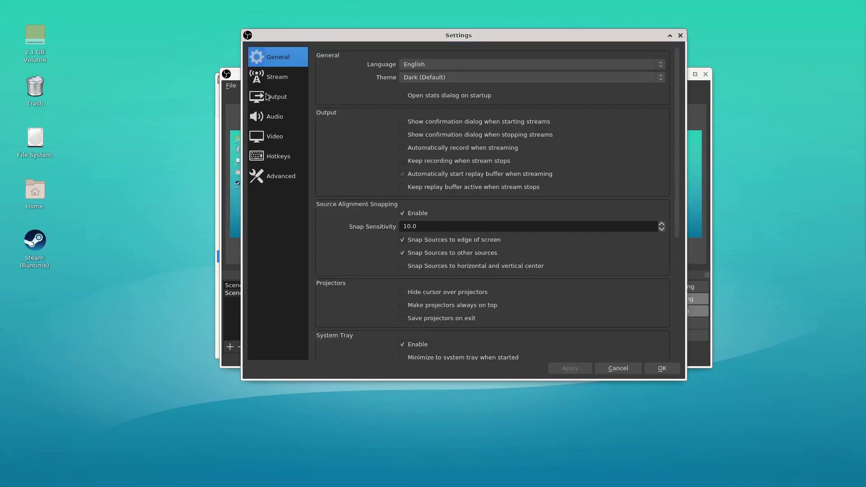
{"action": "left_click", "coordinate": [281, 81]}
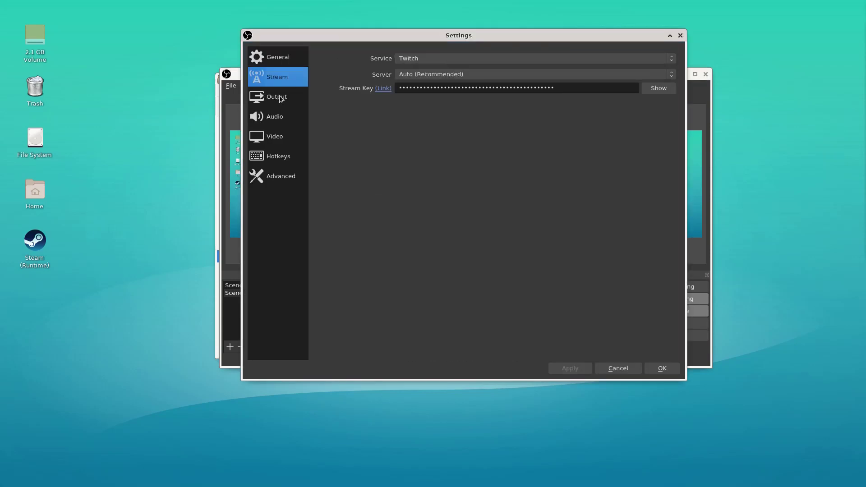
{"action": "left_click", "coordinate": [280, 97]}
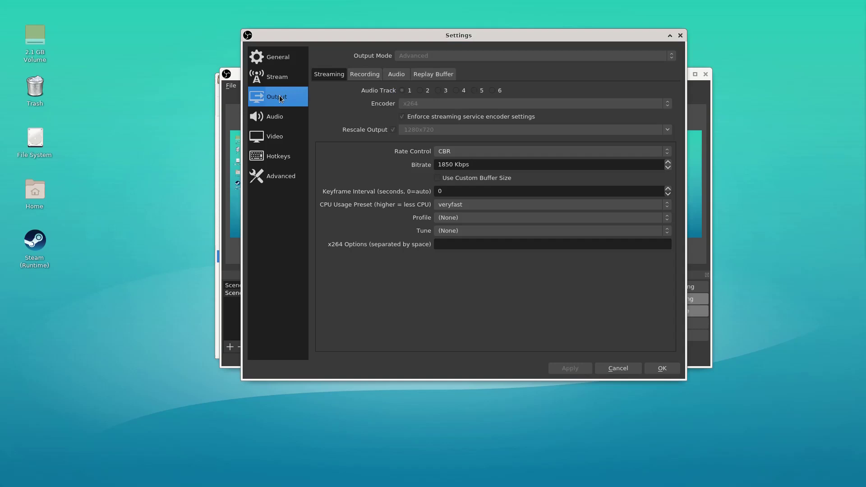
{"action": "left_click", "coordinate": [375, 77]}
{"action": "left_click", "coordinate": [338, 75]}
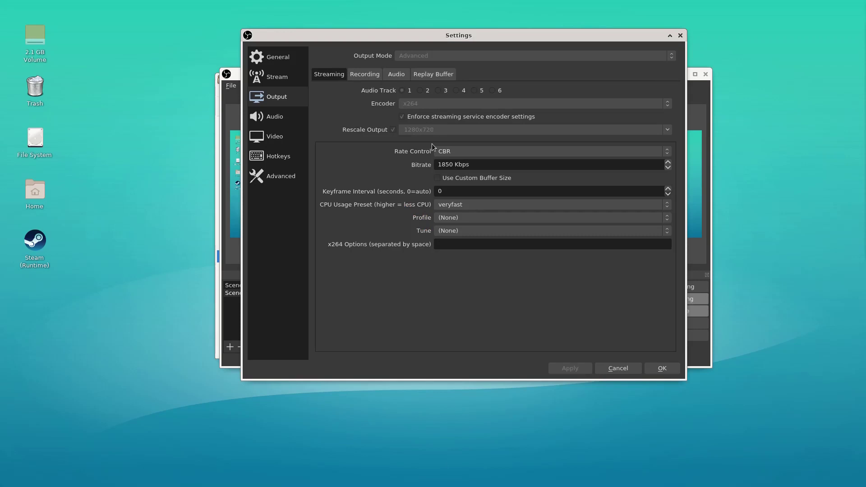
{"action": "left_click", "coordinate": [367, 75]}
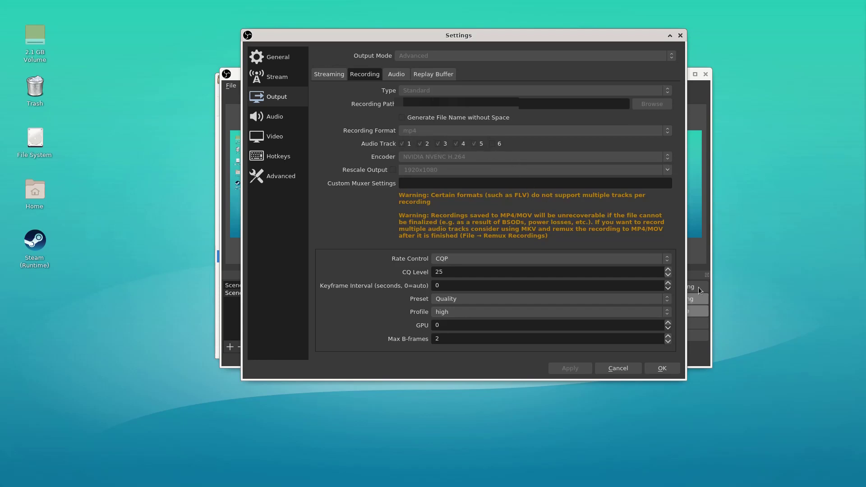
{"action": "left_click", "coordinate": [622, 372]}
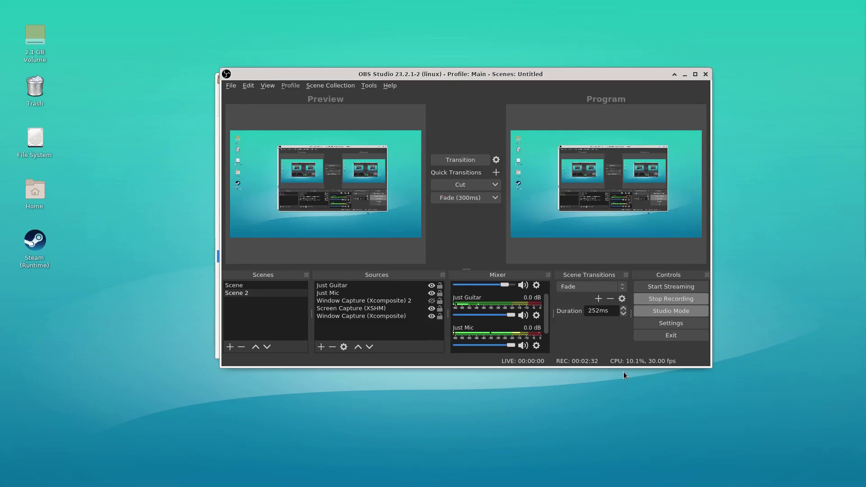